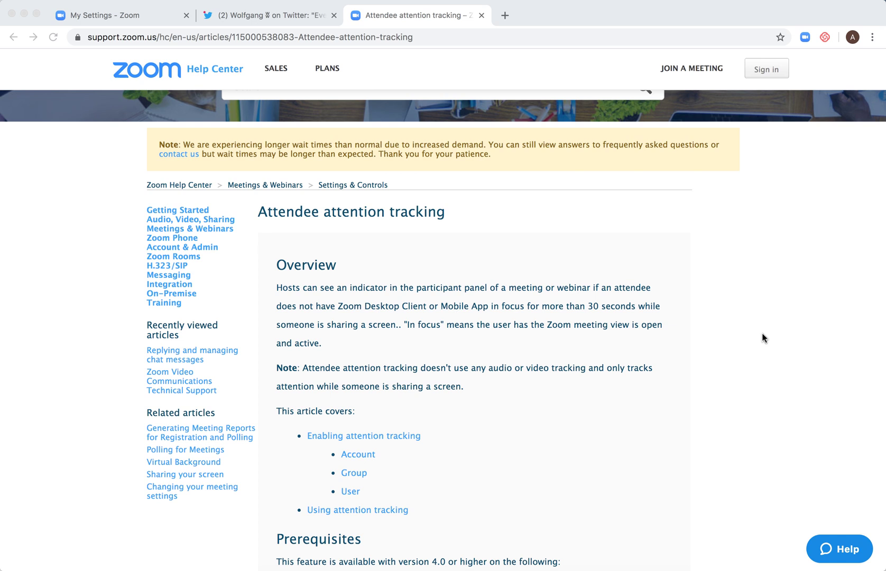
{"action": "scroll", "coordinate": [762, 332], "scroll_direction": "down", "scroll_amount": 4}
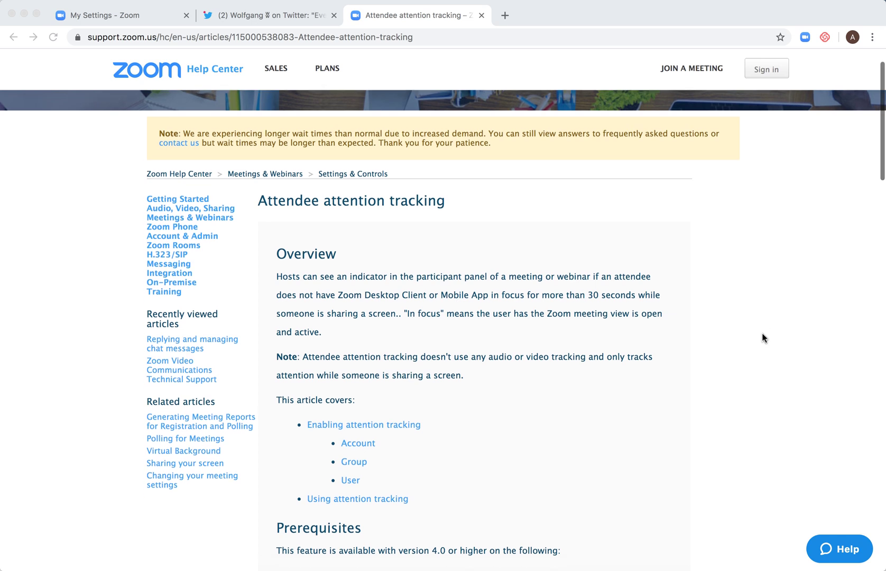
{"action": "scroll", "coordinate": [762, 332], "scroll_direction": "down", "scroll_amount": 3}
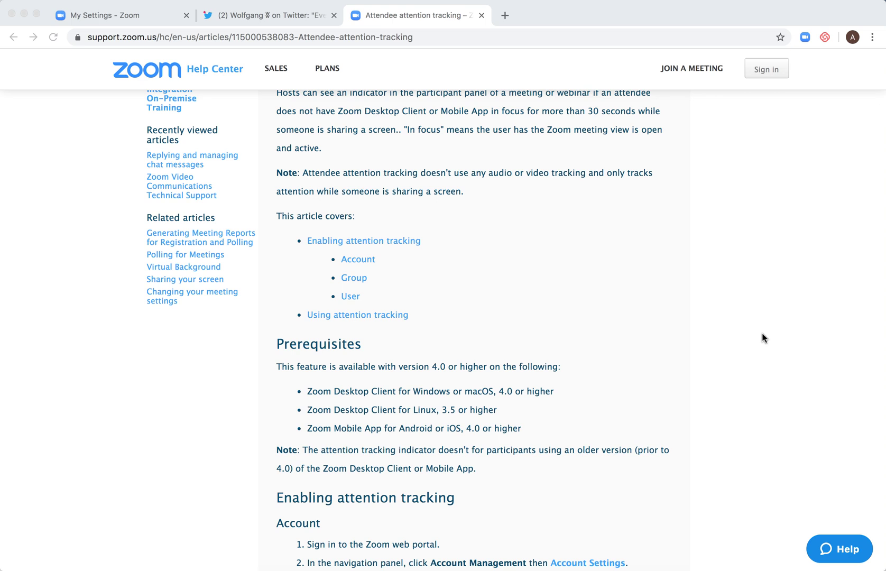
{"action": "scroll", "coordinate": [762, 332], "scroll_direction": "down", "scroll_amount": 2}
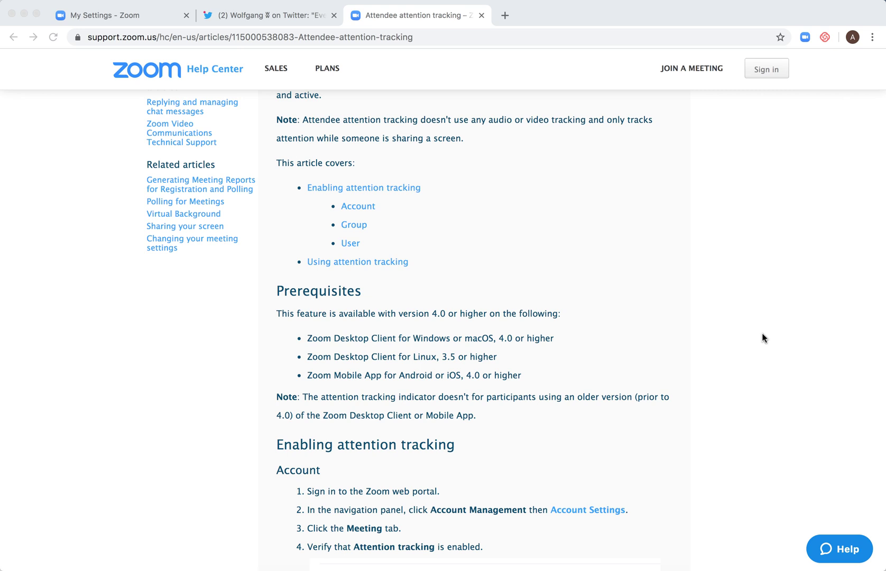
{"action": "scroll", "coordinate": [764, 337], "scroll_direction": "down", "scroll_amount": 2}
{"action": "scroll", "coordinate": [765, 337], "scroll_direction": "down", "scroll_amount": 1}
{"action": "scroll", "coordinate": [765, 337], "scroll_direction": "down", "scroll_amount": 2}
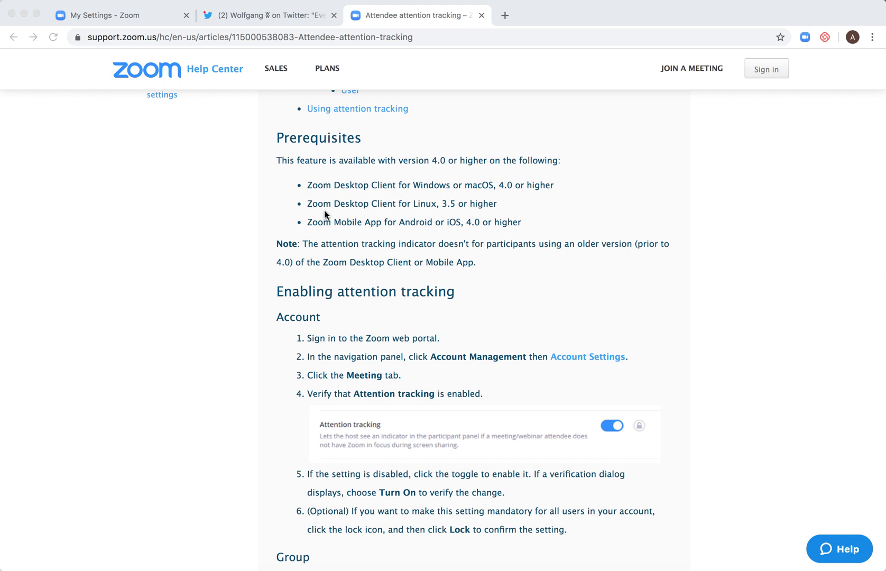
- Check the portal's Attention tracking toggle (off), then return to the help article's enabling steps
{"action": "left_click", "coordinate": [114, 19]}
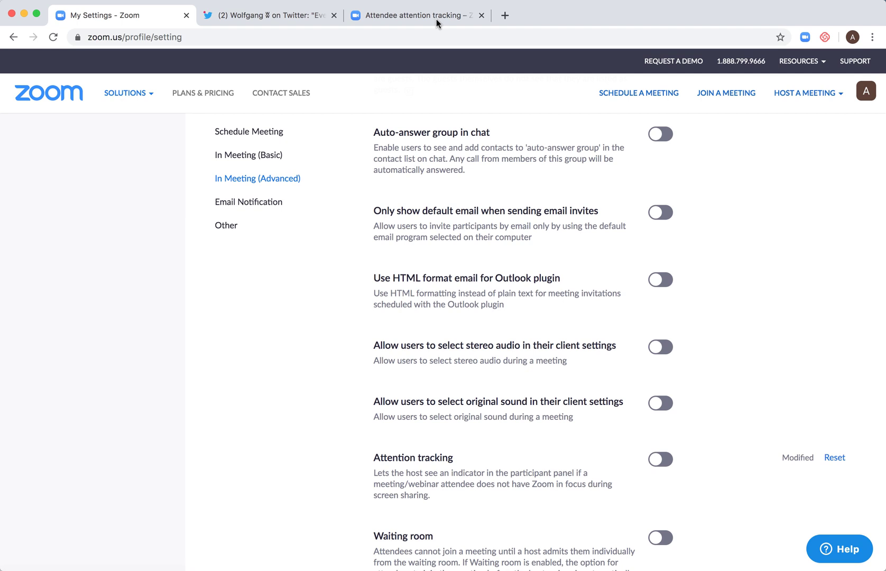
{"action": "left_click", "coordinate": [436, 18]}
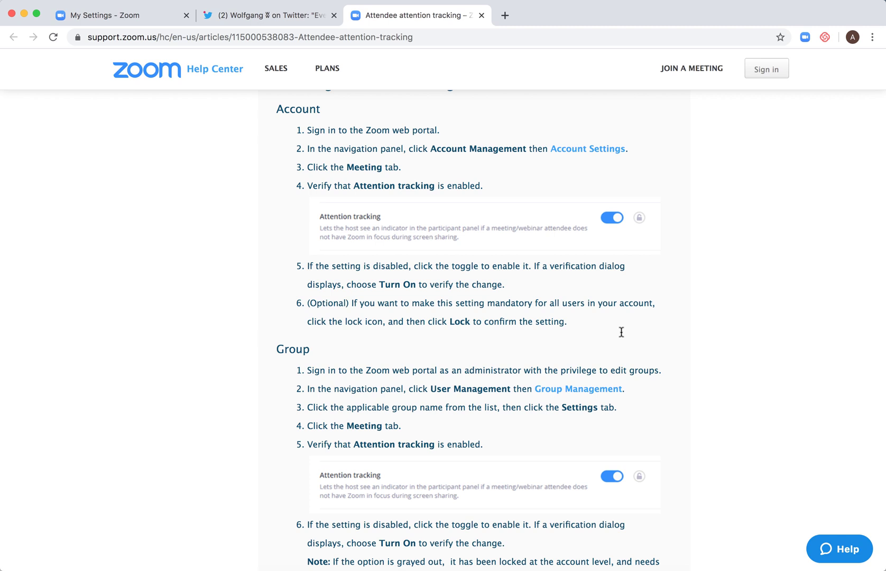
{"action": "scroll", "coordinate": [621, 332], "scroll_direction": "down", "scroll_amount": 3}
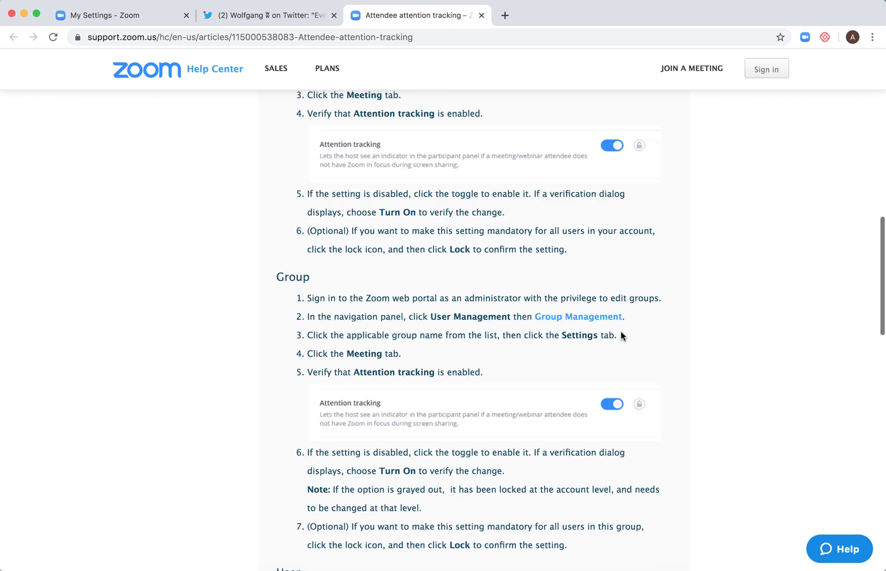
{"action": "scroll", "coordinate": [621, 332], "scroll_direction": "down", "scroll_amount": 4}
{"action": "scroll", "coordinate": [621, 331], "scroll_direction": "down", "scroll_amount": 4}
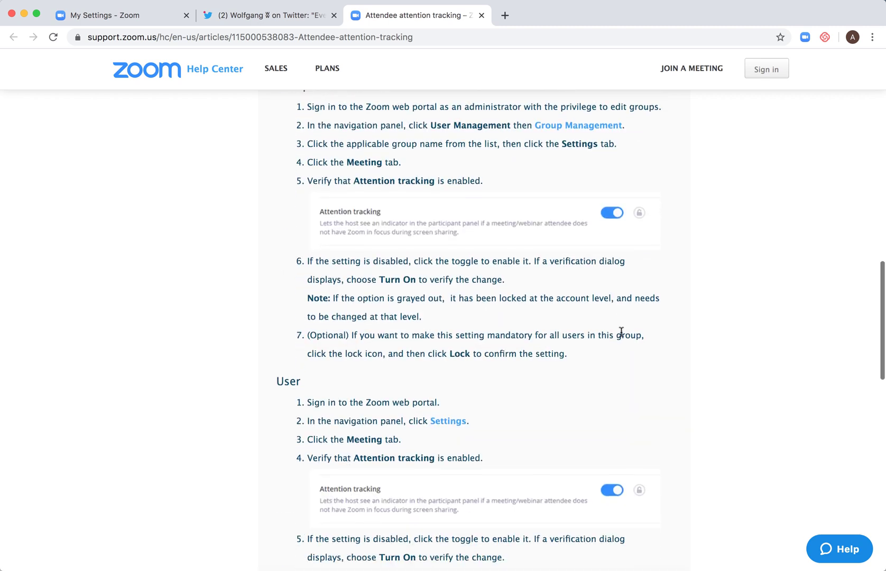
{"action": "scroll", "coordinate": [621, 332], "scroll_direction": "down", "scroll_amount": 3}
{"action": "scroll", "coordinate": [621, 331], "scroll_direction": "down", "scroll_amount": 2}
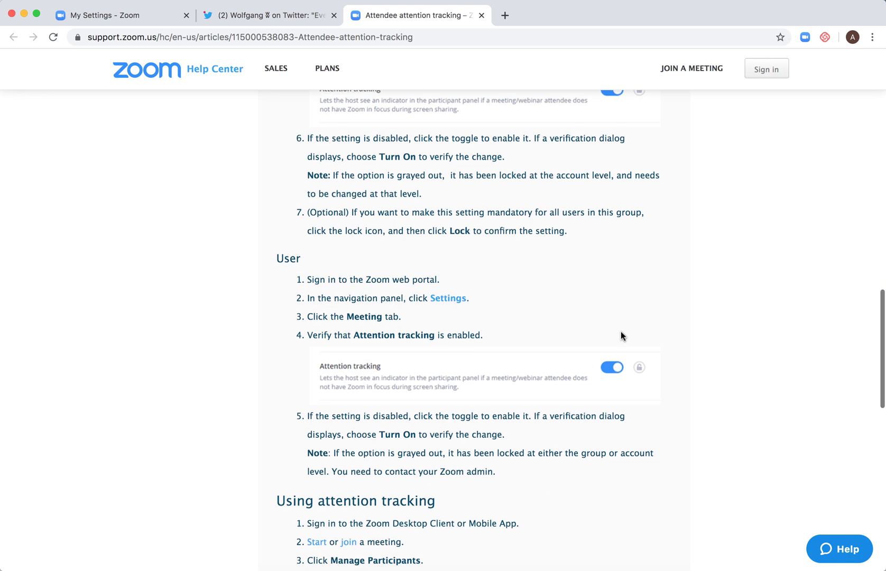
{"action": "scroll", "coordinate": [621, 331], "scroll_direction": "down", "scroll_amount": 4}
{"action": "scroll", "coordinate": [621, 331], "scroll_direction": "down", "scroll_amount": 1}
{"action": "scroll", "coordinate": [621, 332], "scroll_direction": "down", "scroll_amount": 1}
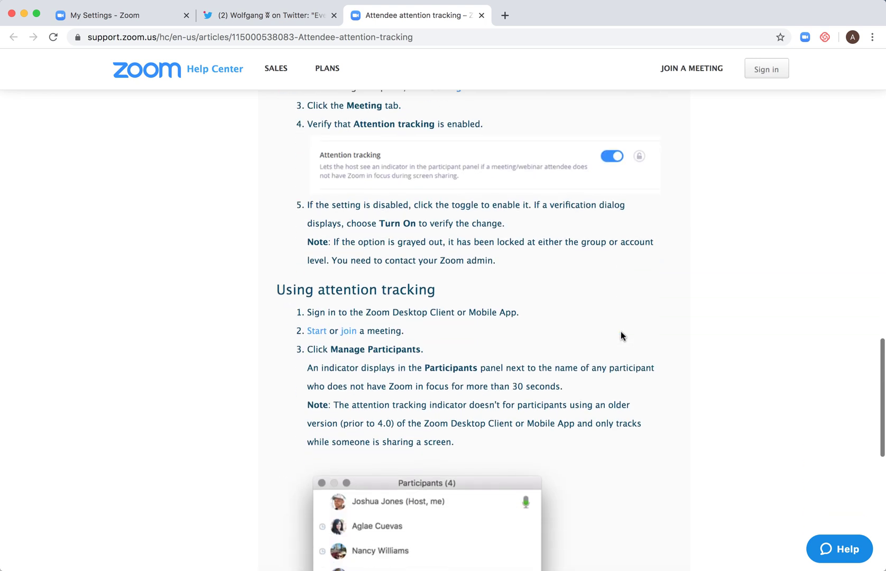
{"action": "scroll", "coordinate": [621, 332], "scroll_direction": "down", "scroll_amount": 6}
{"action": "scroll", "coordinate": [621, 332], "scroll_direction": "down", "scroll_amount": 2}
{"action": "scroll", "coordinate": [621, 331], "scroll_direction": "up", "scroll_amount": 1}
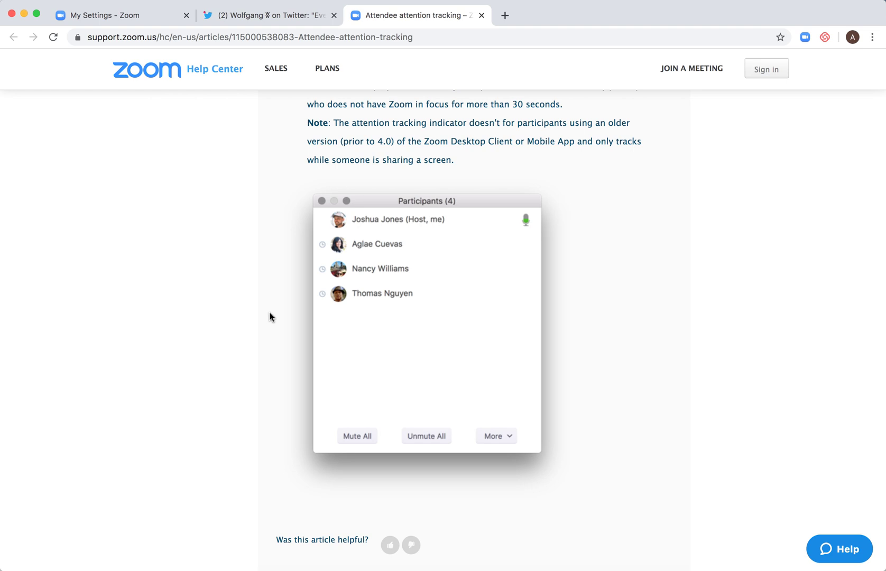
{"action": "scroll", "coordinate": [286, 57], "scroll_direction": "up", "scroll_amount": 3}
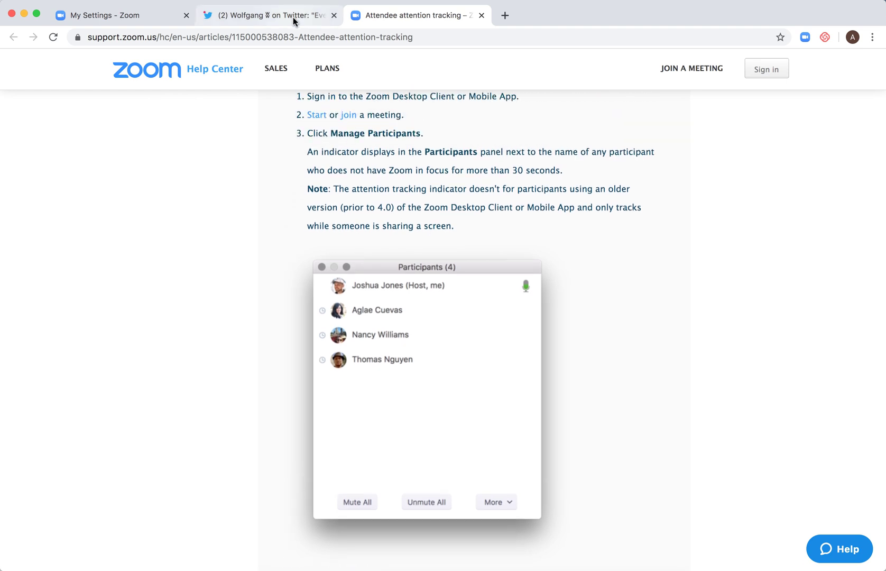
- Switch to the Twitter tab showing the Ouren thread on Zoom monitoring
{"action": "left_click", "coordinate": [294, 15]}
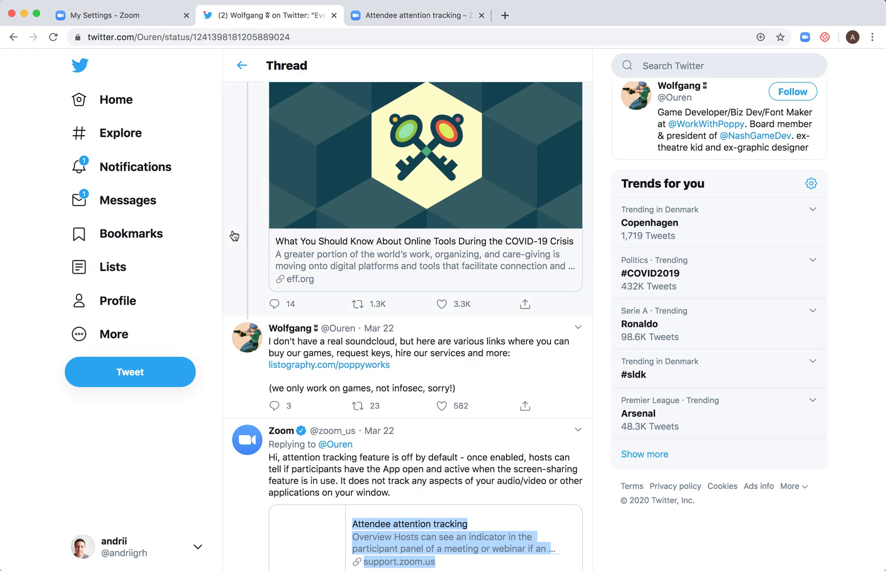
{"action": "scroll", "coordinate": [234, 236], "scroll_direction": "up", "scroll_amount": 5}
{"action": "scroll", "coordinate": [234, 236], "scroll_direction": "up", "scroll_amount": 5}
{"action": "scroll", "coordinate": [234, 235], "scroll_direction": "up", "scroll_amount": 5}
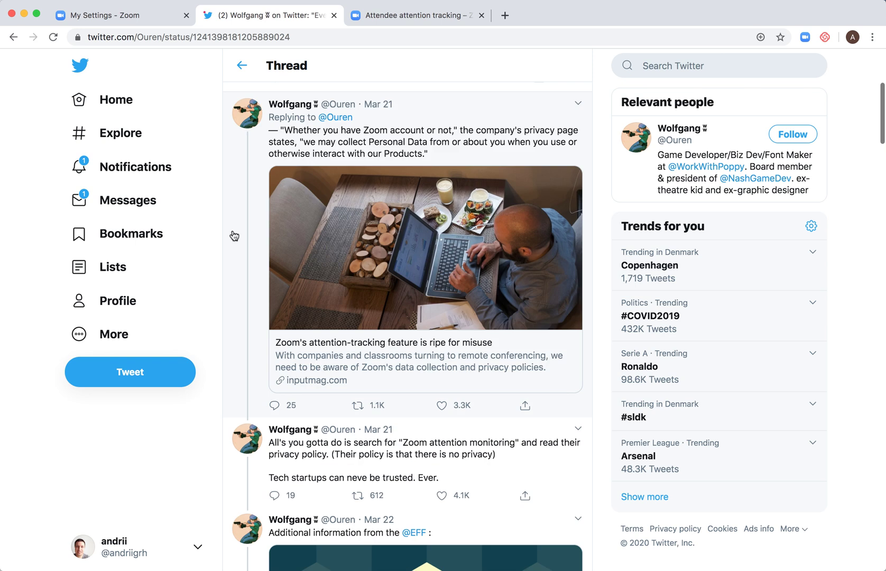
{"action": "scroll", "coordinate": [234, 236], "scroll_direction": "up", "scroll_amount": 5}
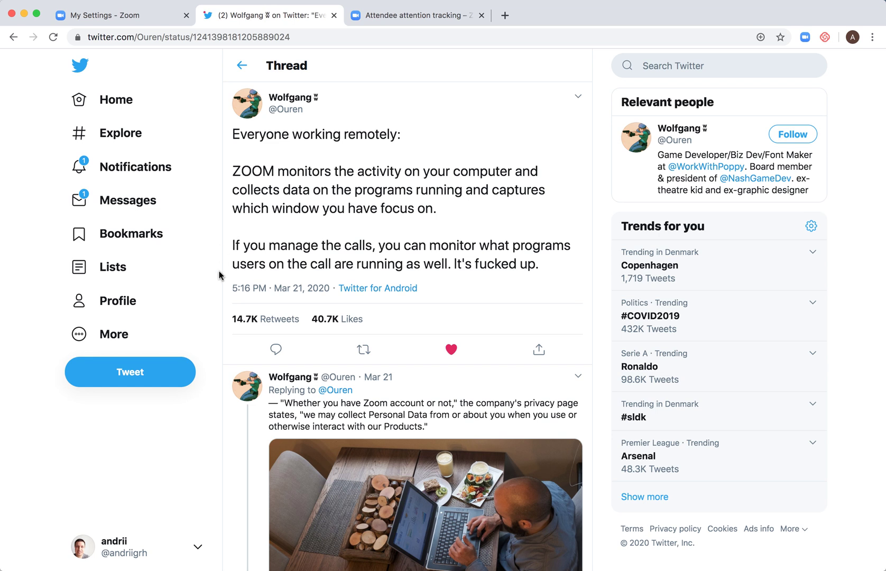
{"action": "scroll", "coordinate": [217, 294], "scroll_direction": "down", "scroll_amount": 1}
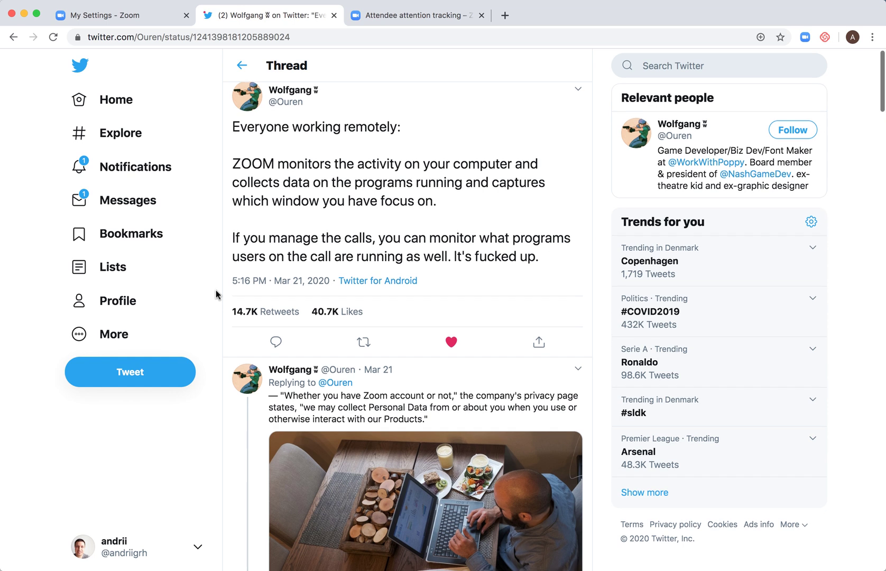
{"action": "scroll", "coordinate": [217, 295], "scroll_direction": "down", "scroll_amount": 2}
{"action": "scroll", "coordinate": [216, 294], "scroll_direction": "down", "scroll_amount": 3}
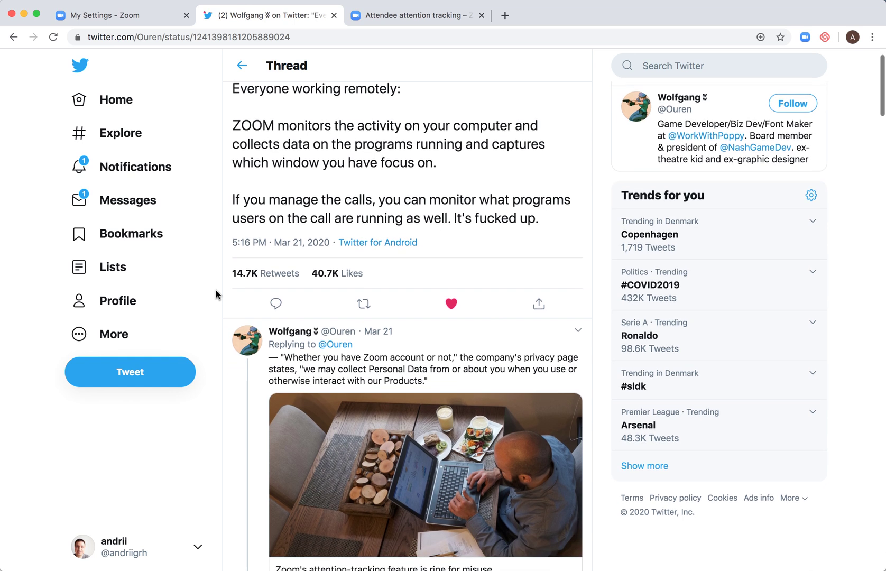
{"action": "scroll", "coordinate": [217, 294], "scroll_direction": "down", "scroll_amount": 2}
{"action": "scroll", "coordinate": [216, 294], "scroll_direction": "down", "scroll_amount": 2}
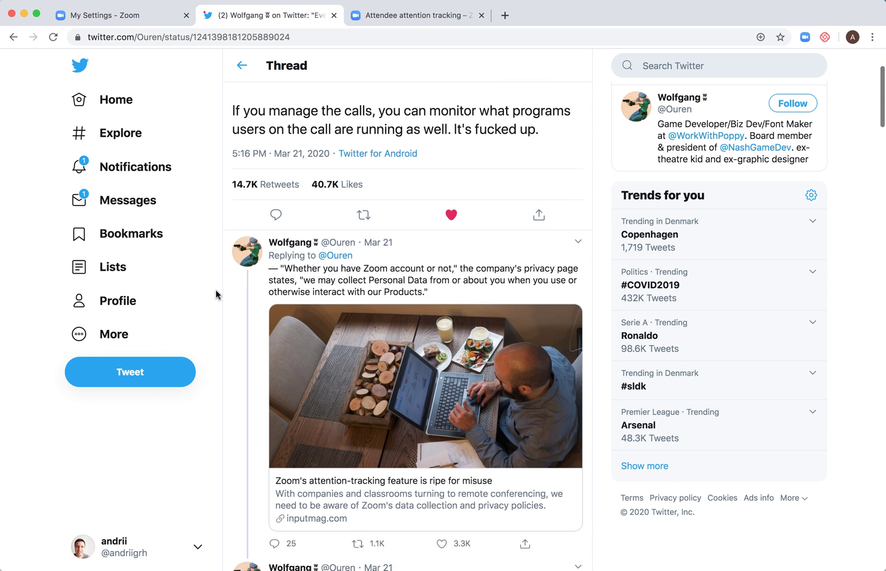
{"action": "scroll", "coordinate": [217, 295], "scroll_direction": "down", "scroll_amount": 5}
{"action": "scroll", "coordinate": [216, 295], "scroll_direction": "down", "scroll_amount": 3}
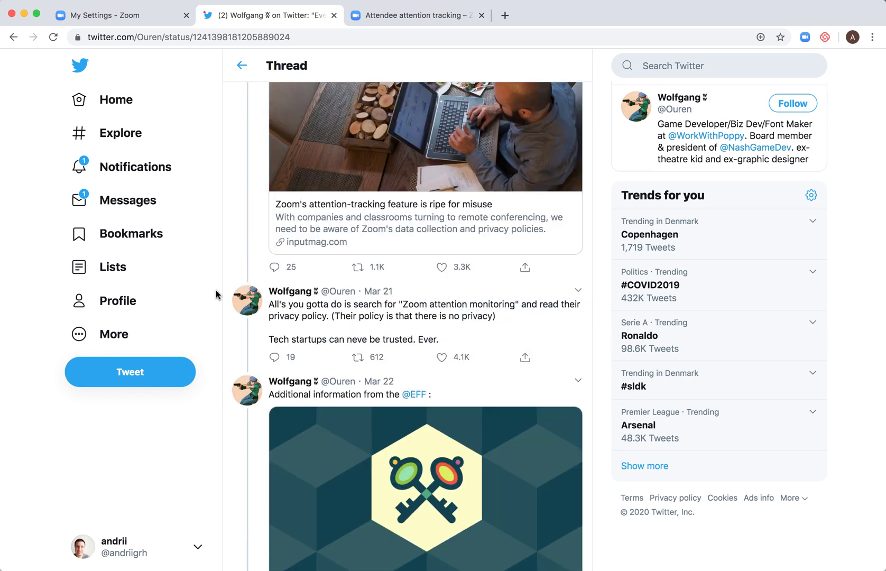
{"action": "scroll", "coordinate": [216, 294], "scroll_direction": "down", "scroll_amount": 2}
{"action": "scroll", "coordinate": [216, 294], "scroll_direction": "down", "scroll_amount": 2}
{"action": "scroll", "coordinate": [217, 295], "scroll_direction": "down", "scroll_amount": 1}
{"action": "scroll", "coordinate": [217, 294], "scroll_direction": "down", "scroll_amount": 1}
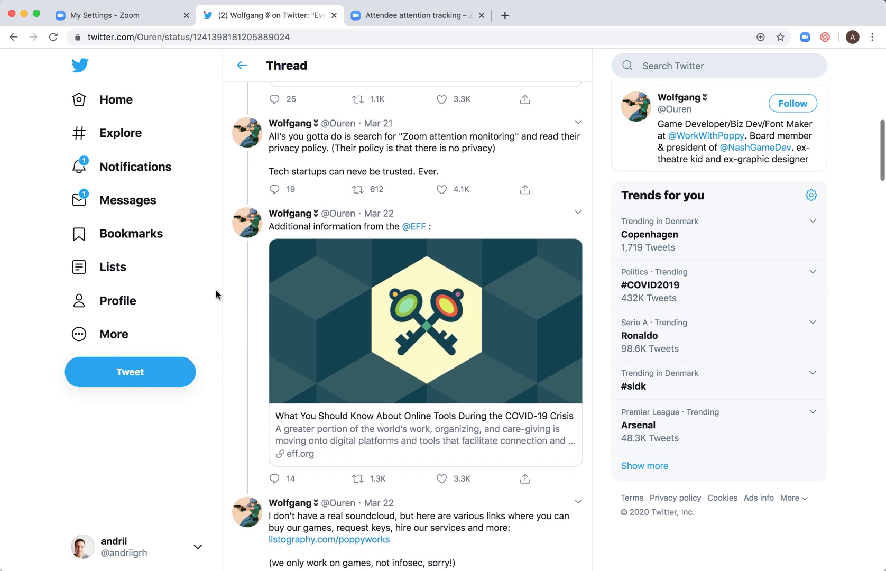
{"action": "scroll", "coordinate": [217, 295], "scroll_direction": "down", "scroll_amount": 3}
{"action": "scroll", "coordinate": [217, 294], "scroll_direction": "down", "scroll_amount": 3}
{"action": "scroll", "coordinate": [217, 294], "scroll_direction": "down", "scroll_amount": 3}
{"action": "scroll", "coordinate": [217, 294], "scroll_direction": "down", "scroll_amount": 1}
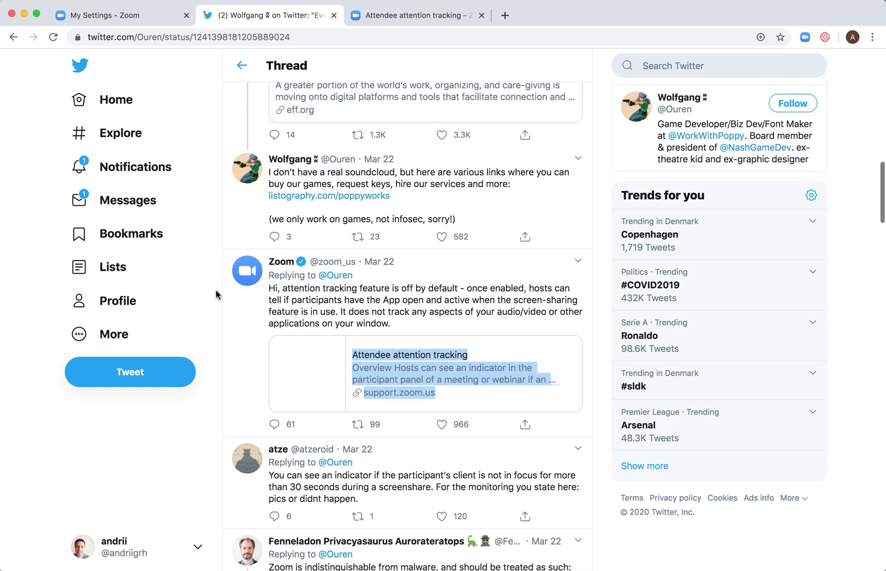